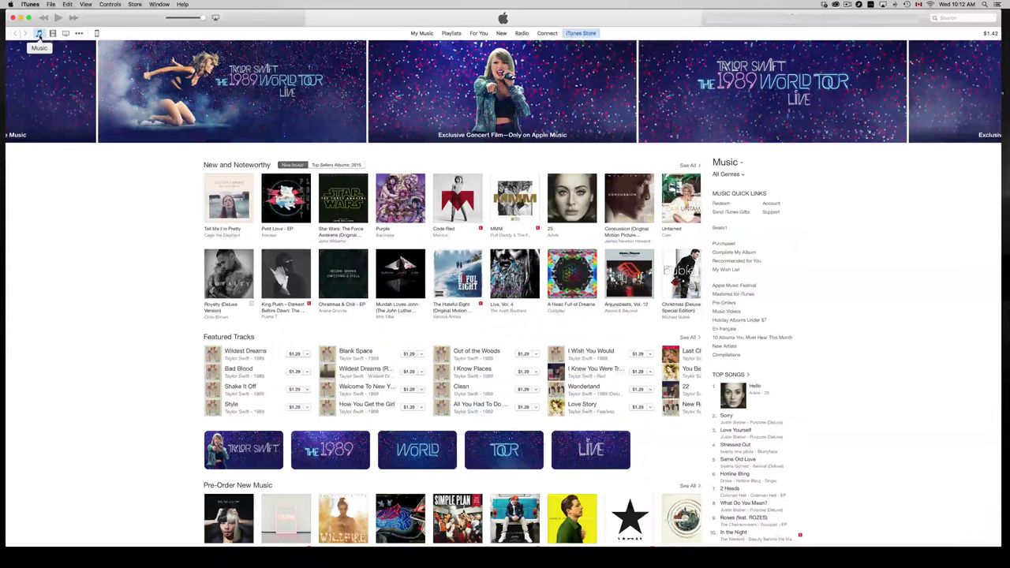
Switch to My Music to list the albums Unknown Album, voice app and 17 Audio Track.
{"action": "left_click", "coordinate": [421, 33]}
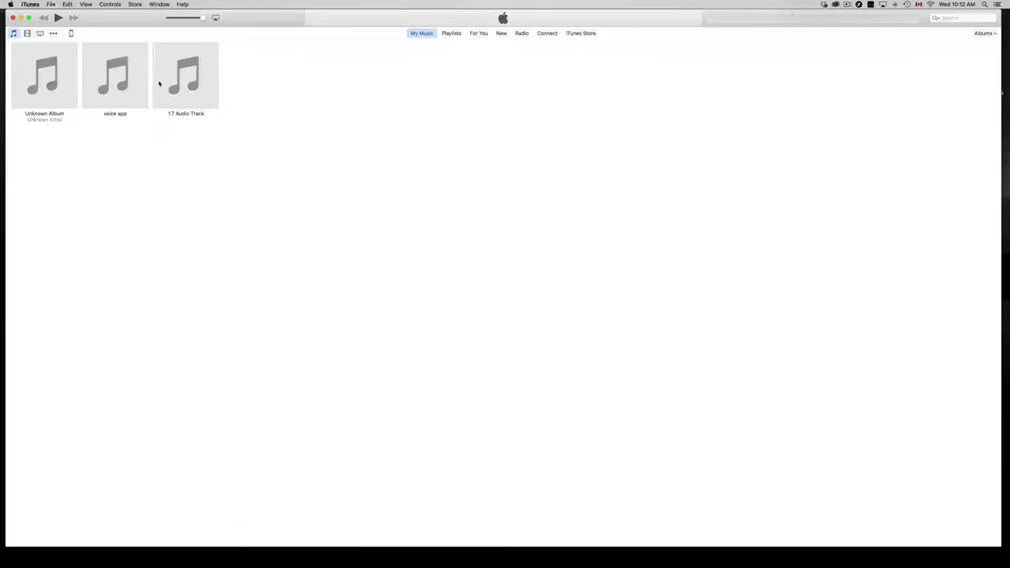
Bring the Wondershare YouTube Downloader Videos Finder window forward and position it beside iTunes.
{"action": "key", "text": "ctrl+Up"}
{"action": "left_click", "coordinate": [784, 327]}
{"action": "left_click_drag", "start_coordinate": [781, 161], "coordinate": [680, 161]}
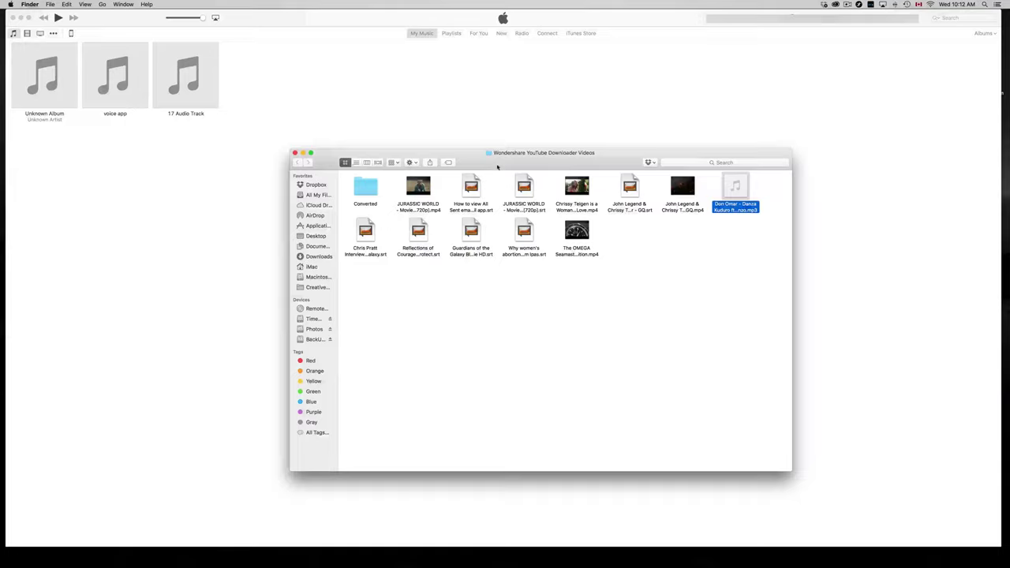
{"action": "left_click_drag", "start_coordinate": [497, 166], "coordinate": [542, 180]}
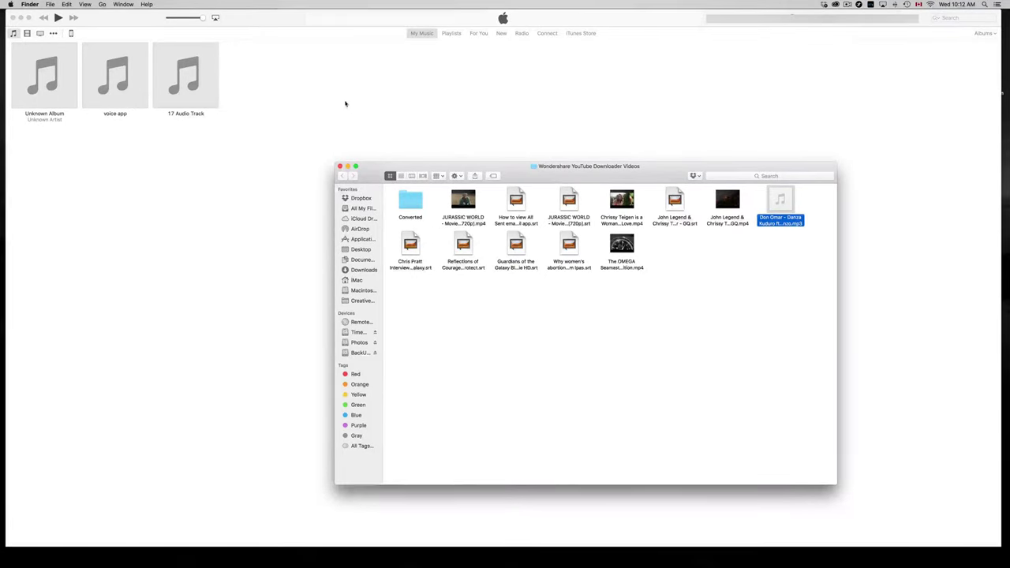
{"action": "left_click", "coordinate": [345, 104]}
Drag the Don Omar MP3 into iTunes as a fourth album, then close the Finder folder.
{"action": "key", "text": "ctrl+Up"}
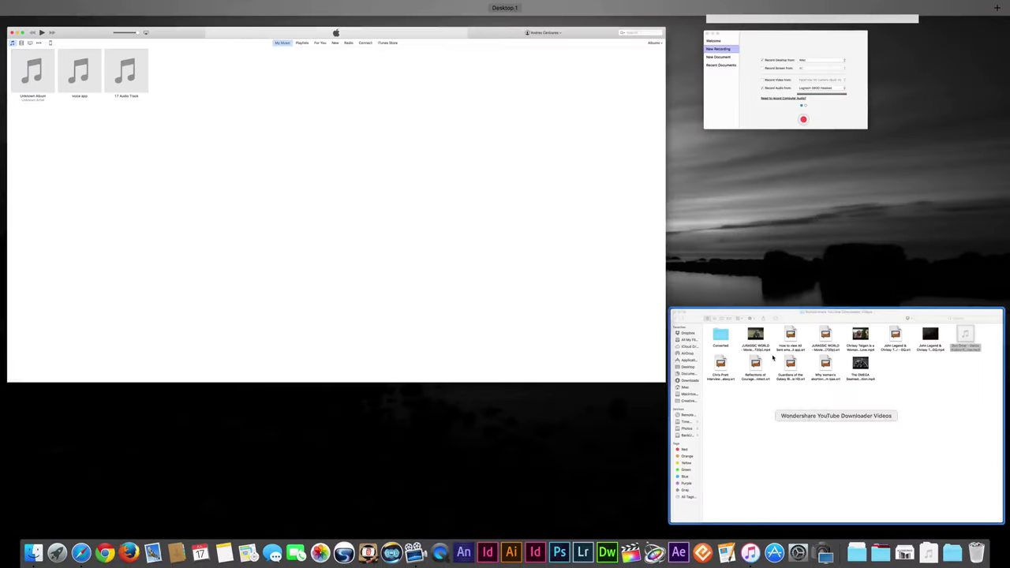
{"action": "left_click", "coordinate": [772, 358]}
{"action": "left_click_drag", "start_coordinate": [725, 174], "coordinate": [823, 178]}
{"action": "left_click_drag", "start_coordinate": [866, 208], "coordinate": [257, 106]}
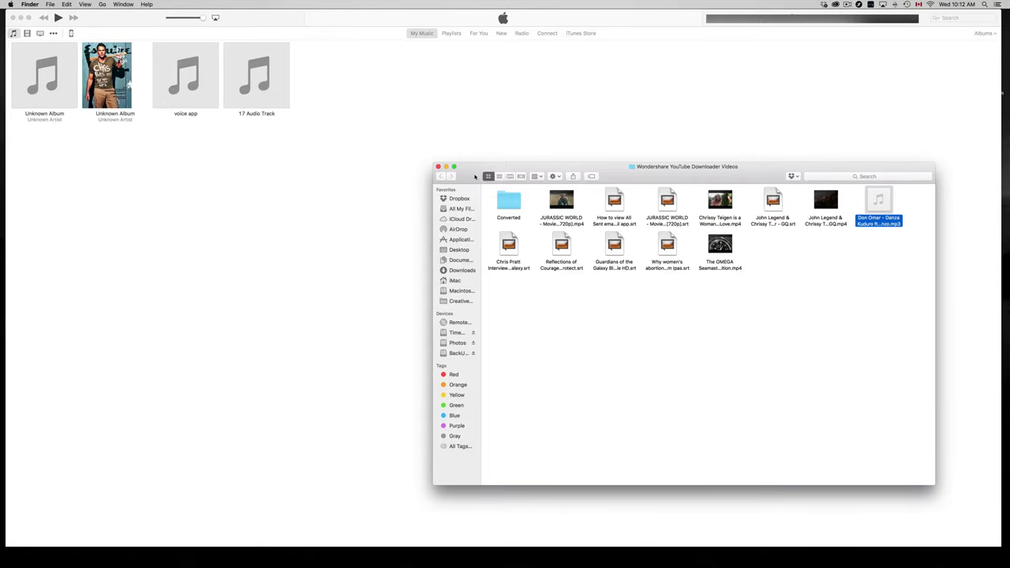
{"action": "left_click", "coordinate": [437, 166]}
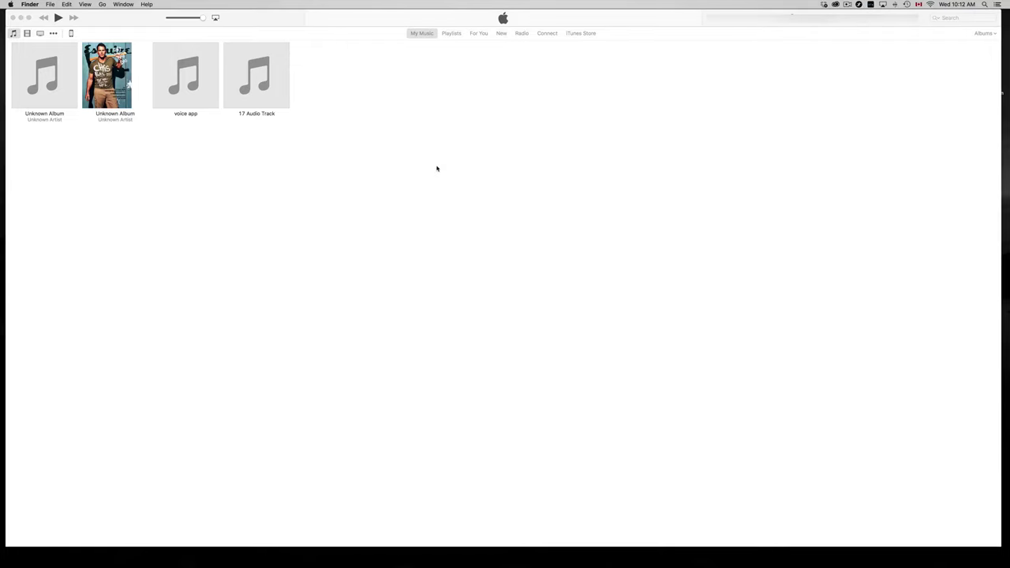
Select the connected iPhone and view its Music settings, syncing the entire 24-song library.
{"action": "left_click", "coordinate": [102, 19]}
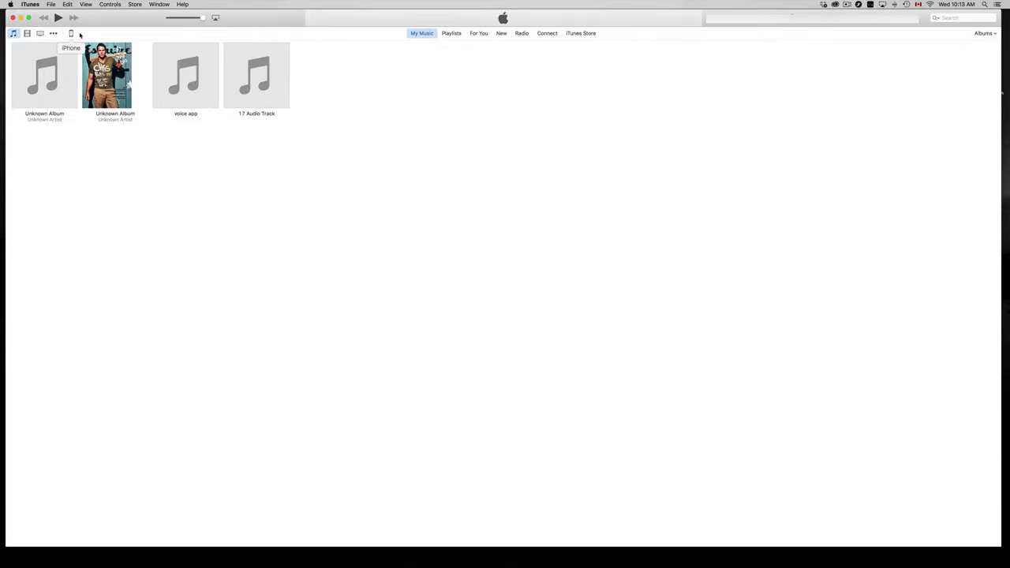
{"action": "left_click", "coordinate": [71, 34]}
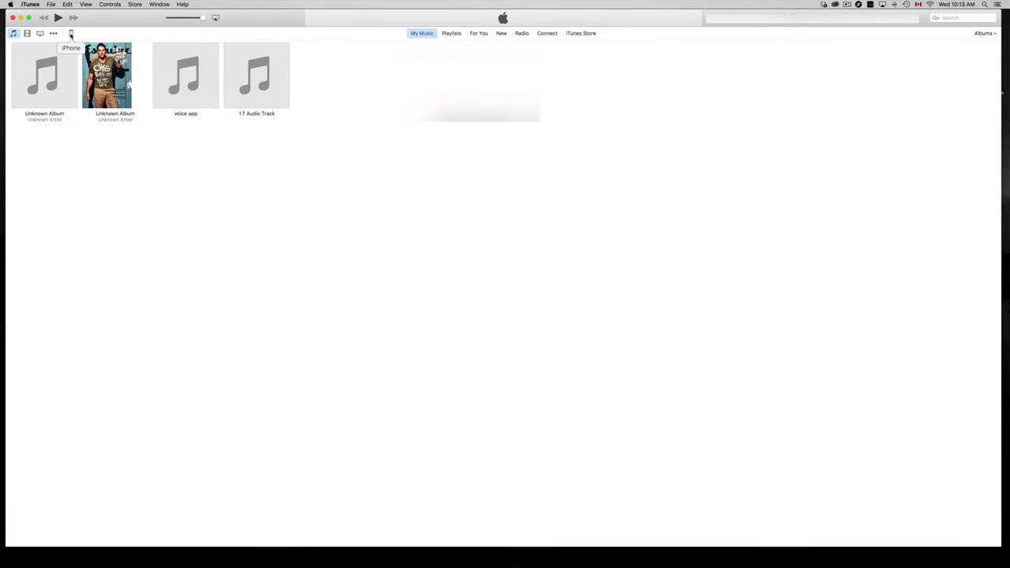
{"action": "left_click", "coordinate": [71, 33]}
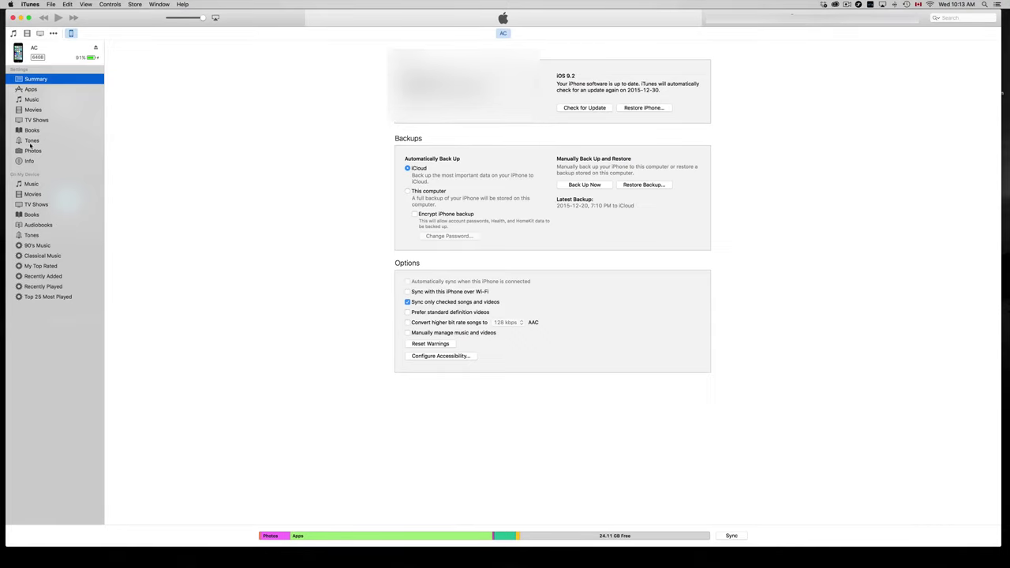
{"action": "left_click", "coordinate": [31, 100]}
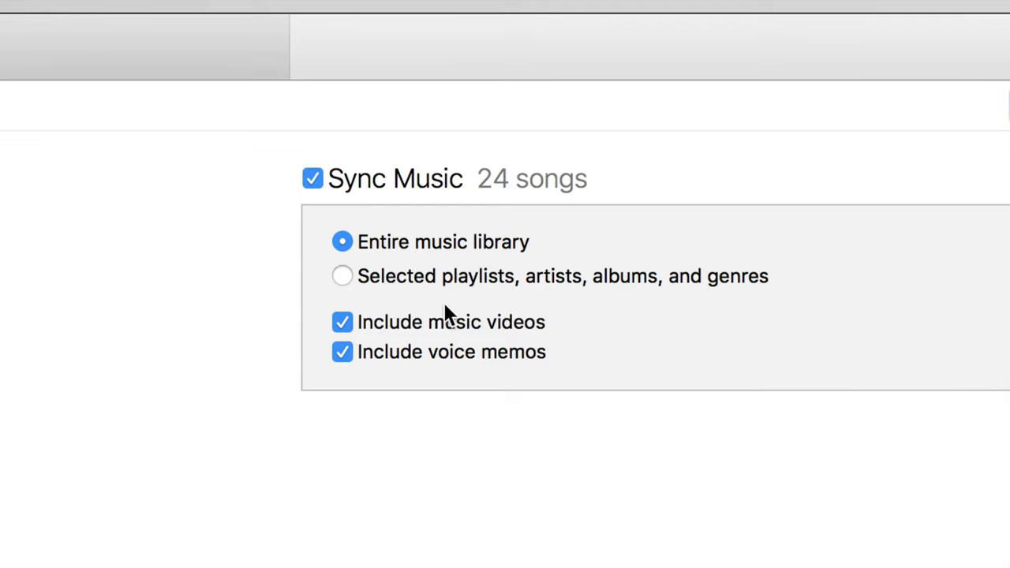
{"action": "left_click", "coordinate": [313, 177]}
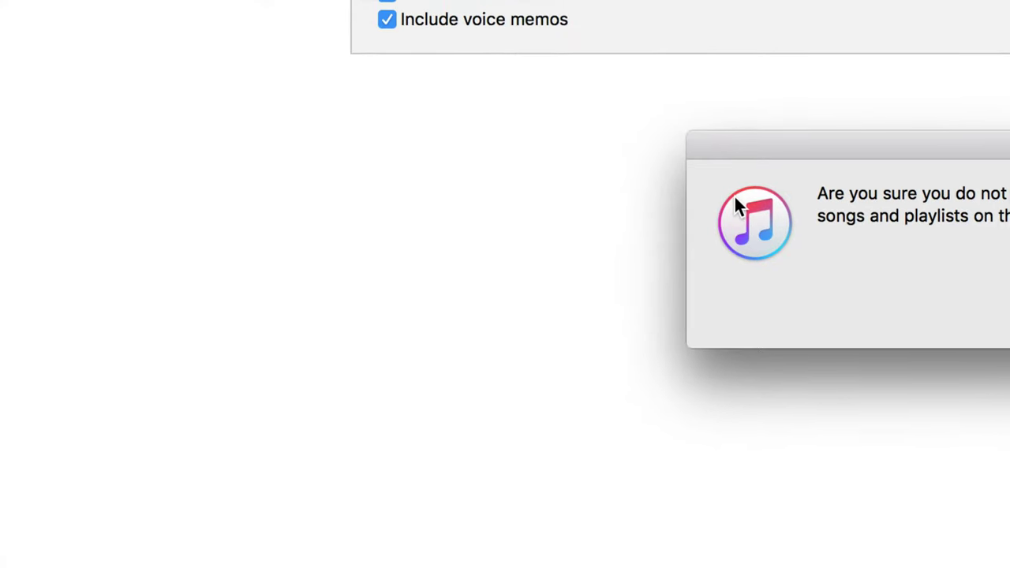
{"action": "left_click_drag", "start_coordinate": [974, 179], "coordinate": [734, 215]}
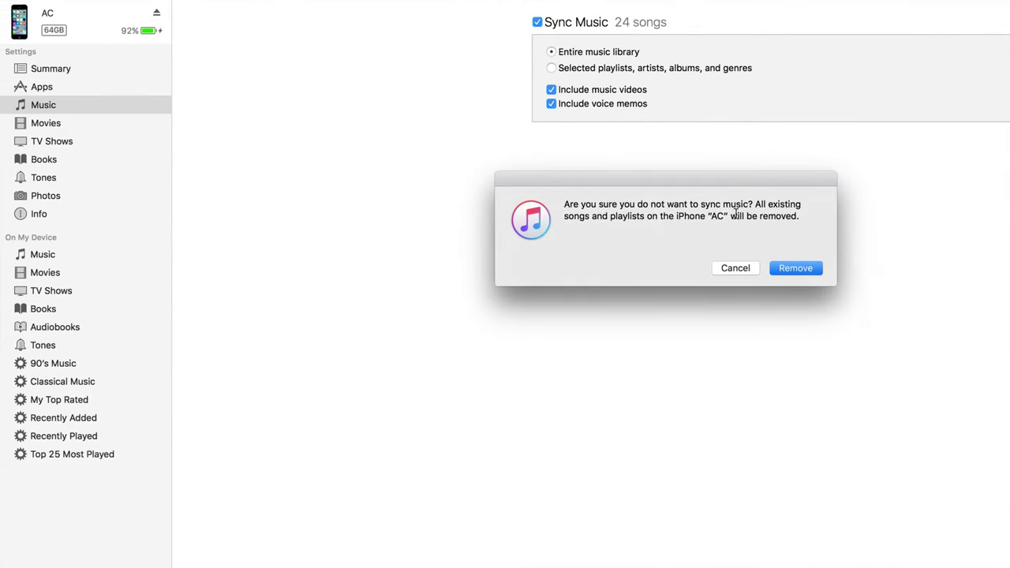
{"action": "left_click", "coordinate": [734, 268]}
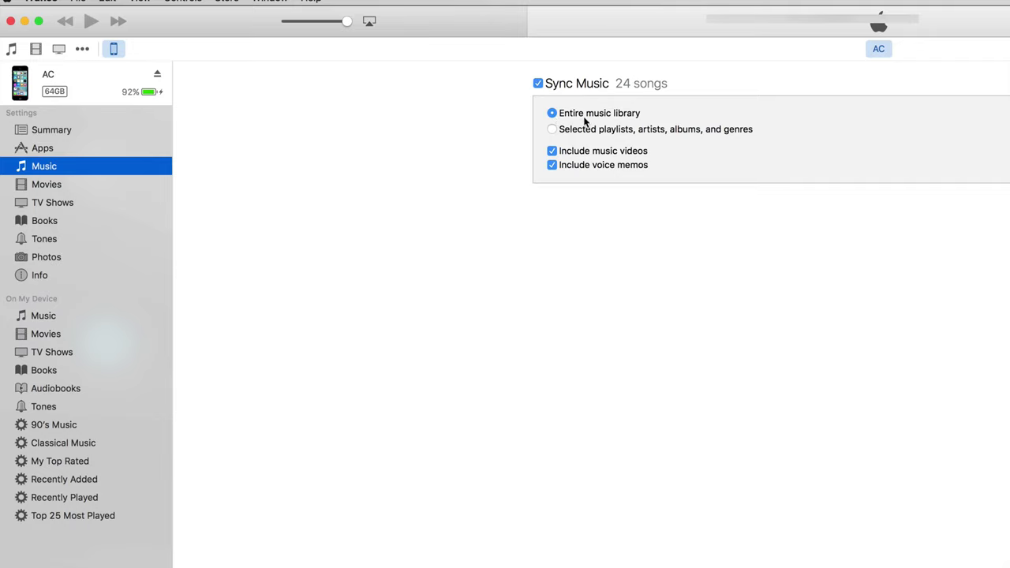
{"action": "left_click", "coordinate": [553, 129]}
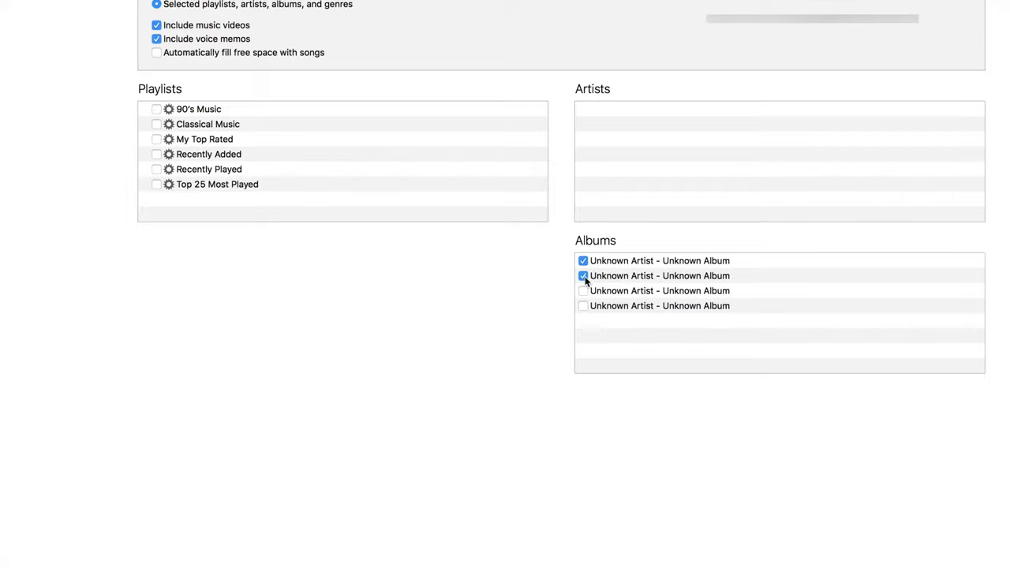
{"action": "left_click", "coordinate": [583, 291]}
{"action": "left_click", "coordinate": [583, 290]}
{"action": "left_click", "coordinate": [583, 262]}
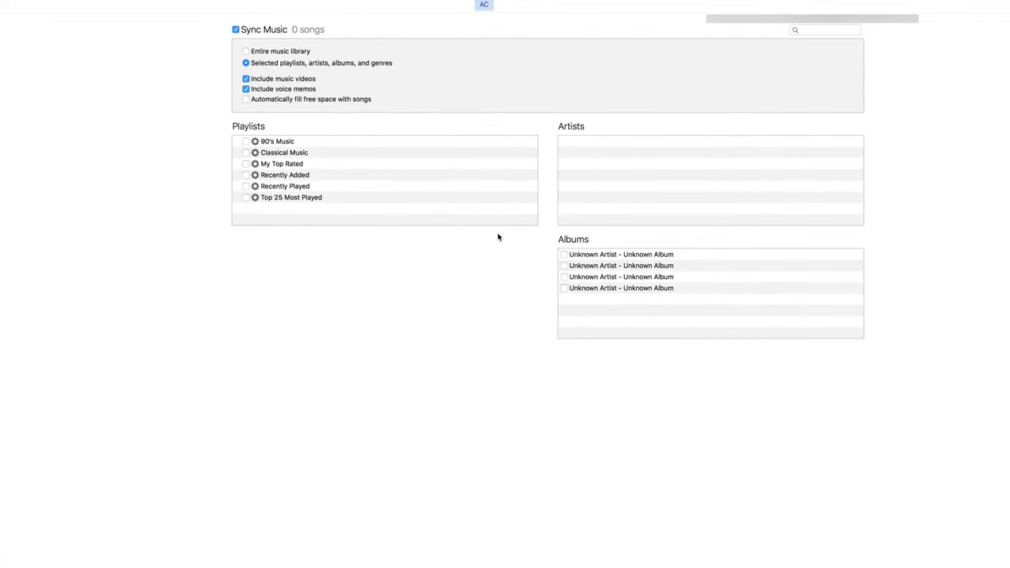
{"action": "left_click", "coordinate": [248, 142]}
{"action": "left_click", "coordinate": [248, 153]}
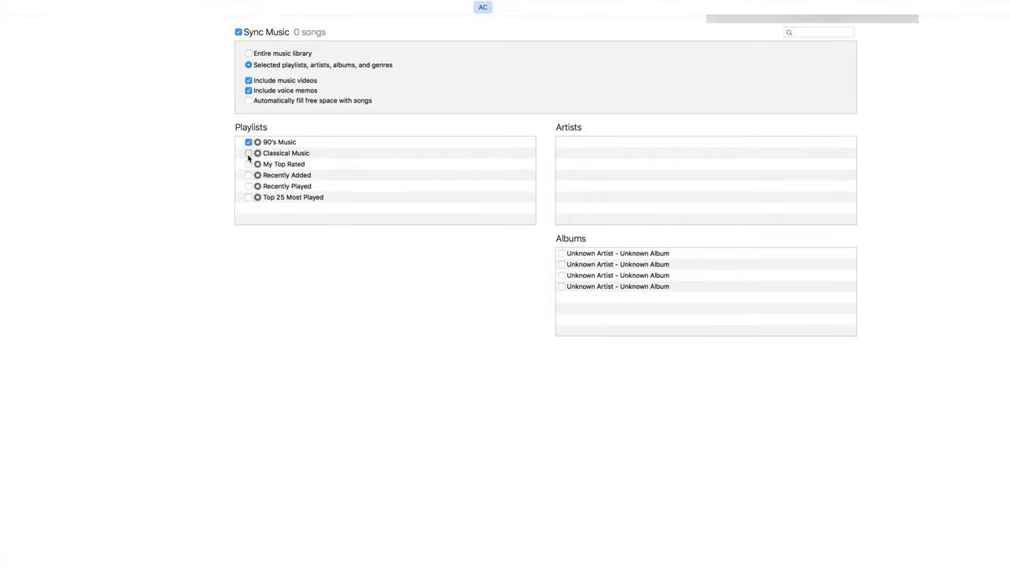
{"action": "left_click", "coordinate": [248, 142]}
{"action": "left_click", "coordinate": [248, 153]}
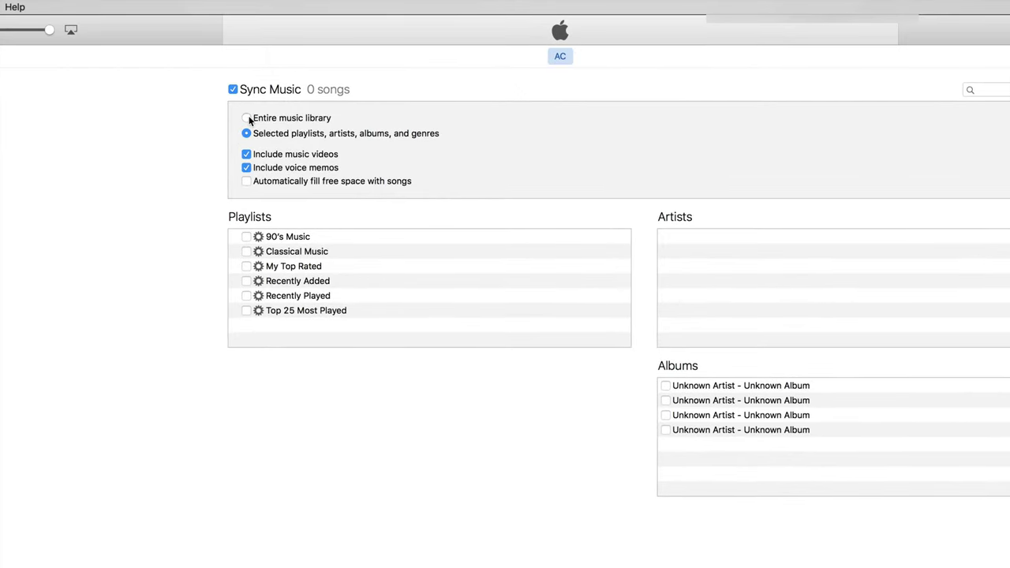
{"action": "left_click", "coordinate": [246, 118]}
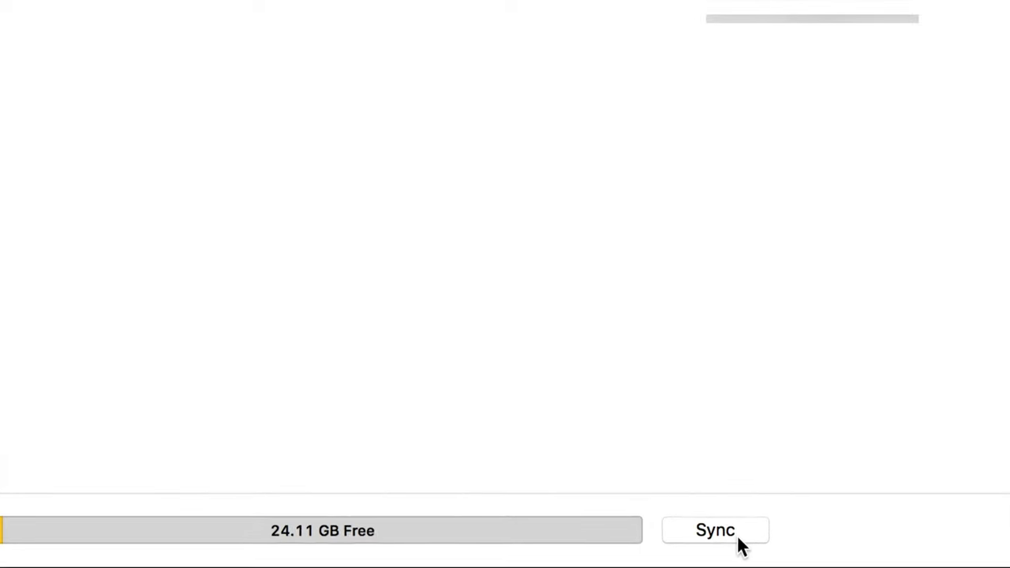
Sync the iPhone with the entire 24-song library, leaving 24.13 GB free.
{"action": "left_click", "coordinate": [720, 530]}
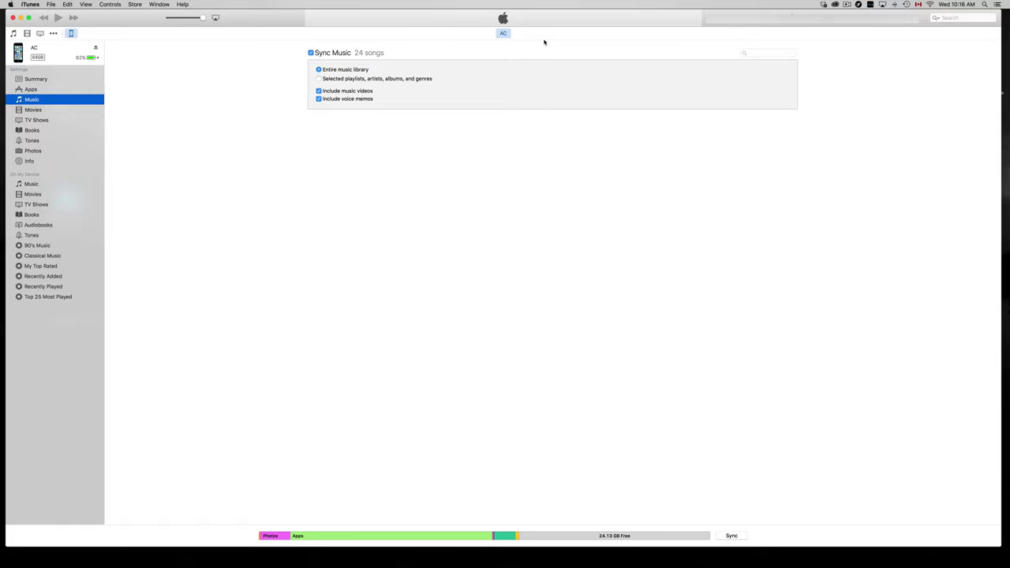
On the iPhone's Movies settings, tick three movies including TEST, then untick all so none sync.
{"action": "left_click", "coordinate": [36, 109]}
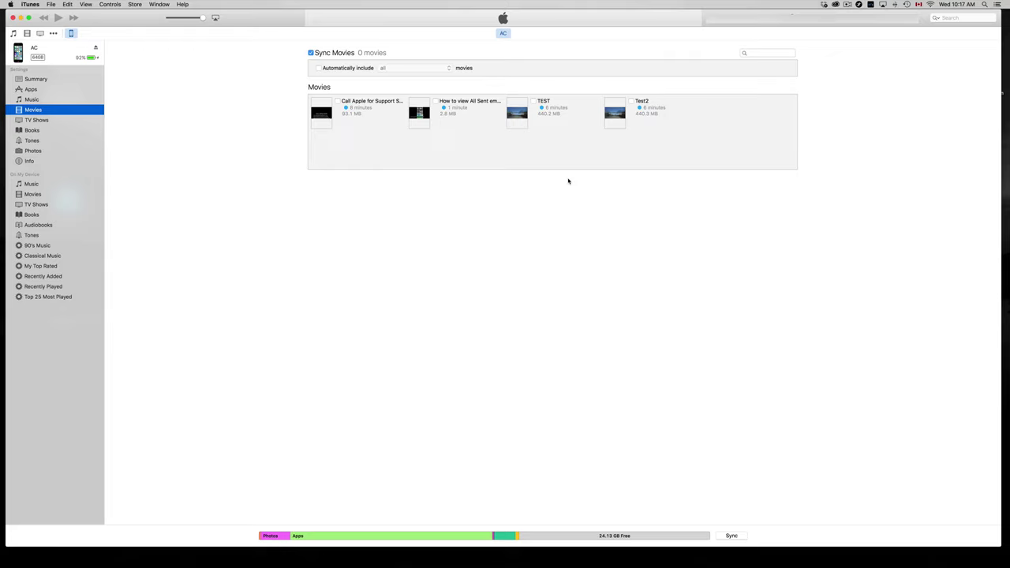
{"action": "left_click", "coordinate": [338, 101]}
{"action": "left_click", "coordinate": [435, 101]}
{"action": "left_click", "coordinate": [534, 101]}
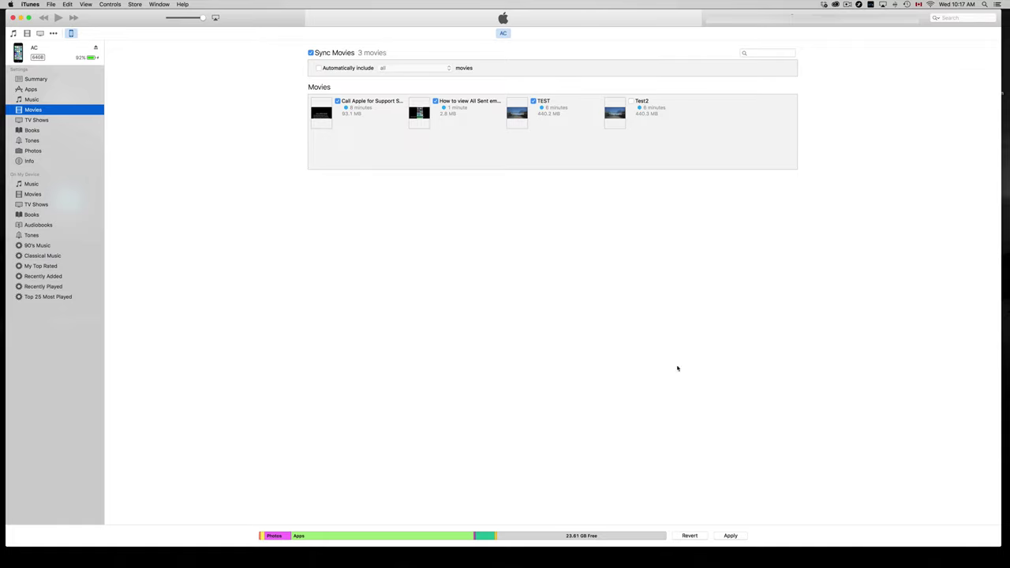
{"action": "left_click", "coordinate": [435, 101]}
{"action": "left_click", "coordinate": [533, 101]}
{"action": "left_click", "coordinate": [336, 101]}
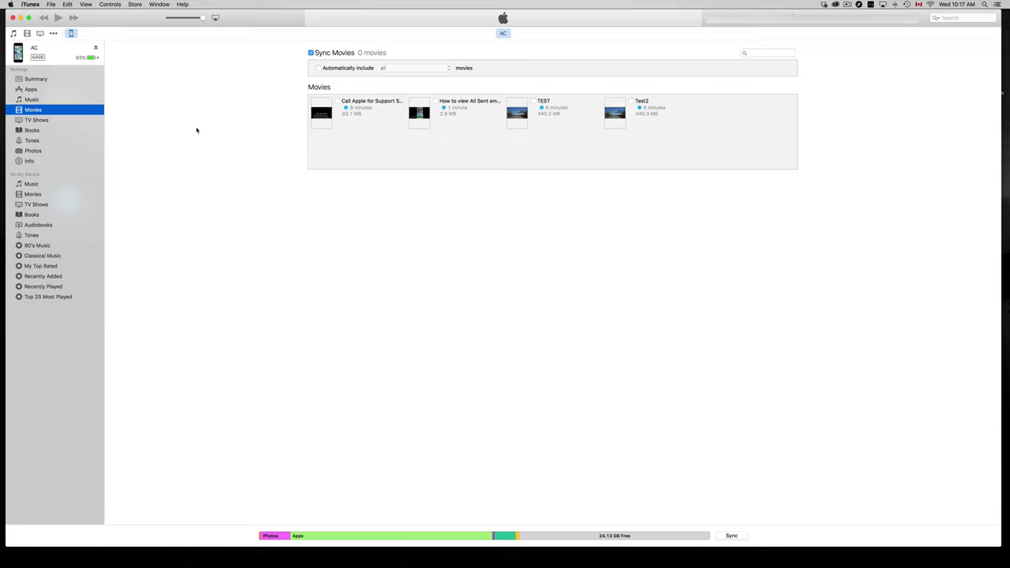
View the iPhone's Tones sync settings, then go back to its Music settings.
{"action": "left_click", "coordinate": [33, 140]}
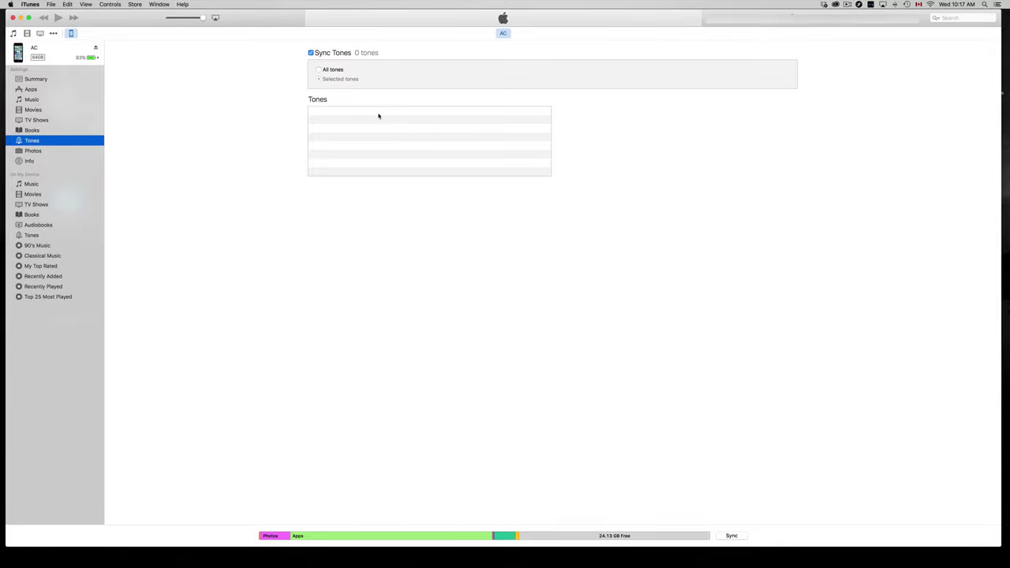
{"action": "left_click", "coordinate": [36, 100]}
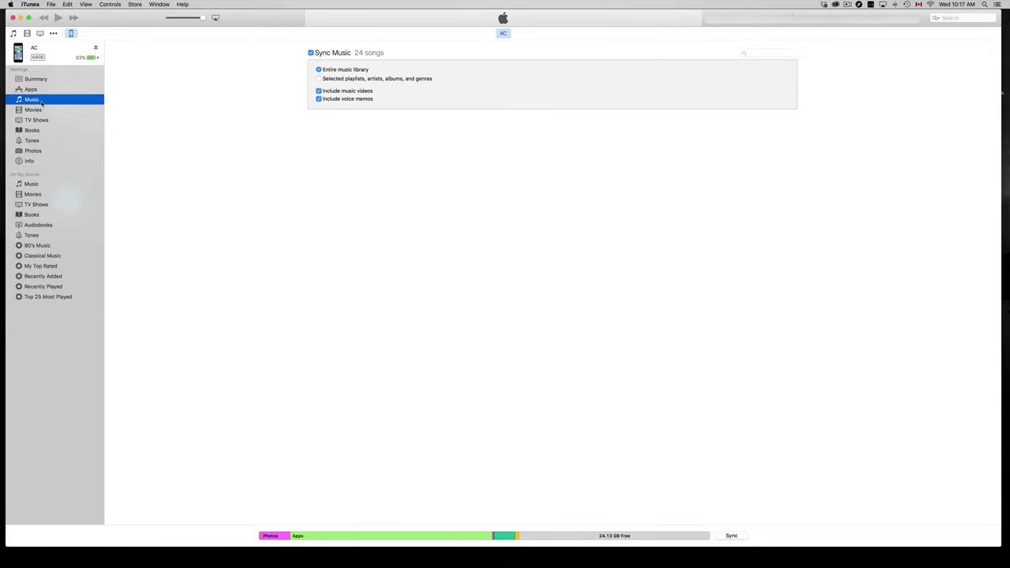